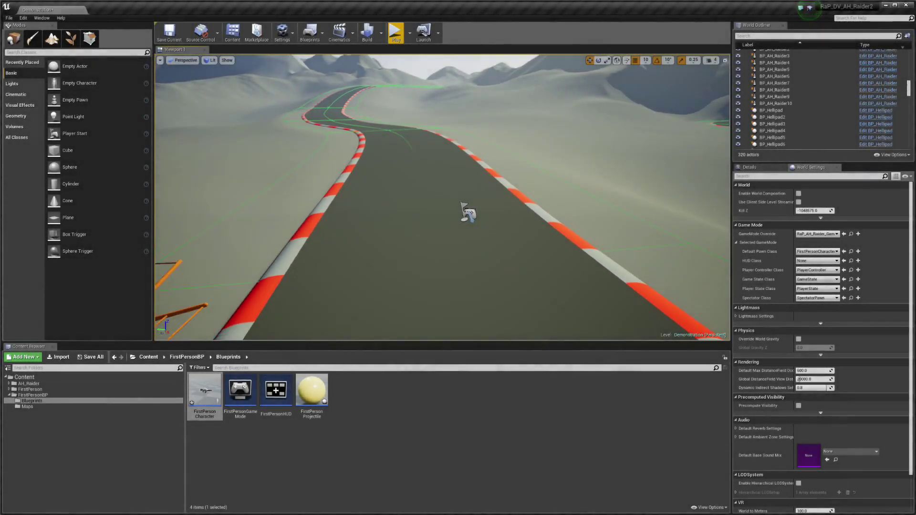
# Set the game mode's default pawn class to FirstPersonCharacter_AH_Raider in the world settings
pyautogui.moveTo(442, 197); pyautogui.dragTo(396, 189, button='right')
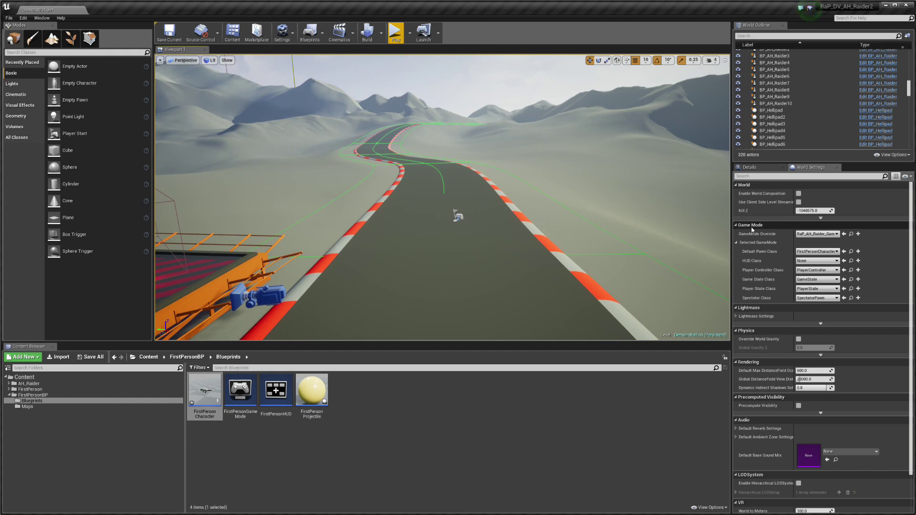
pyautogui.click(820, 251)
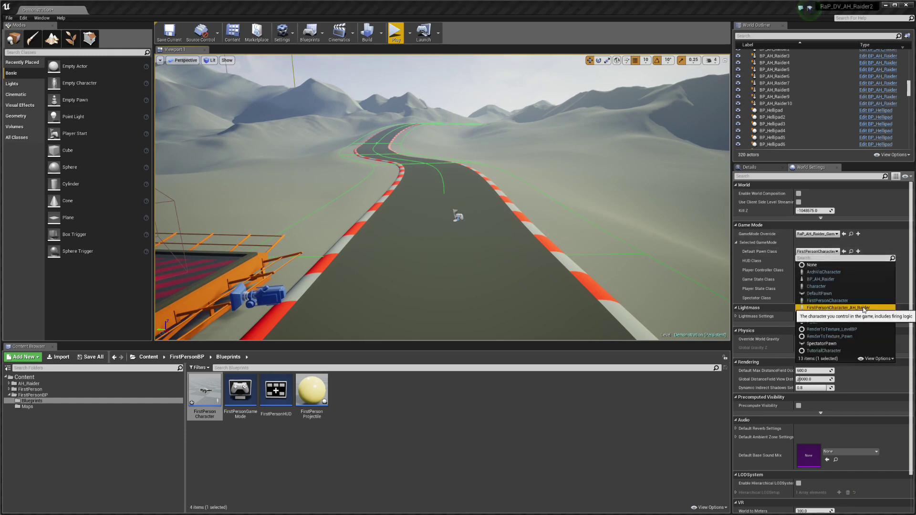
pyautogui.click(877, 308)
# Play the level in the editor, walk the character up to a parked helicopter, and stop the session
pyautogui.click(395, 32)
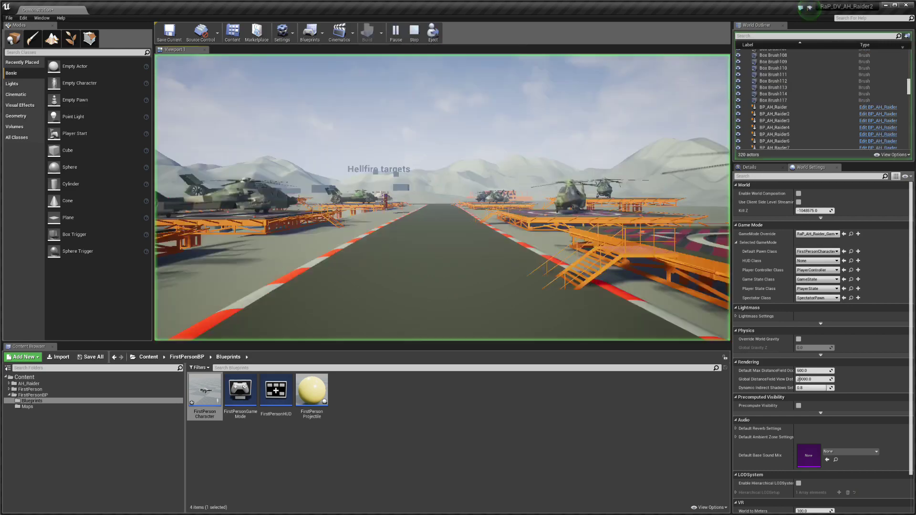
pyautogui.press('w')
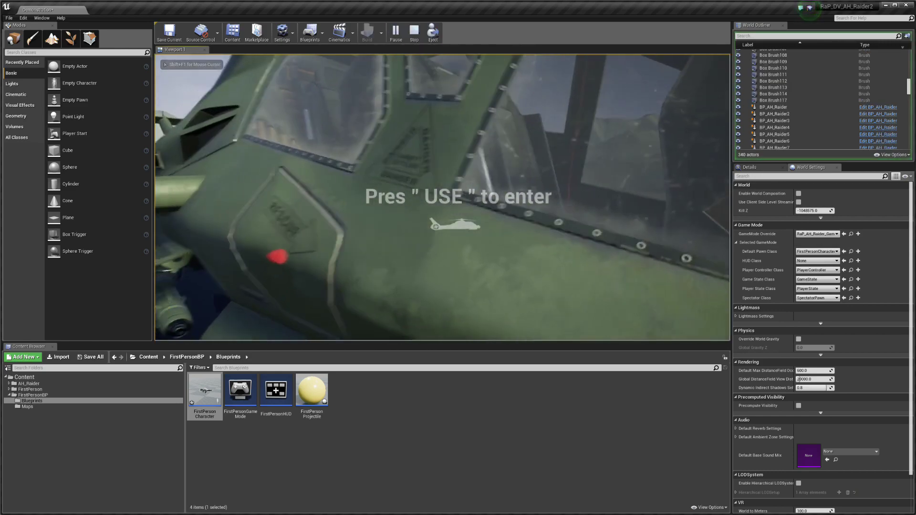
pyautogui.press('s')
pyautogui.press('w')
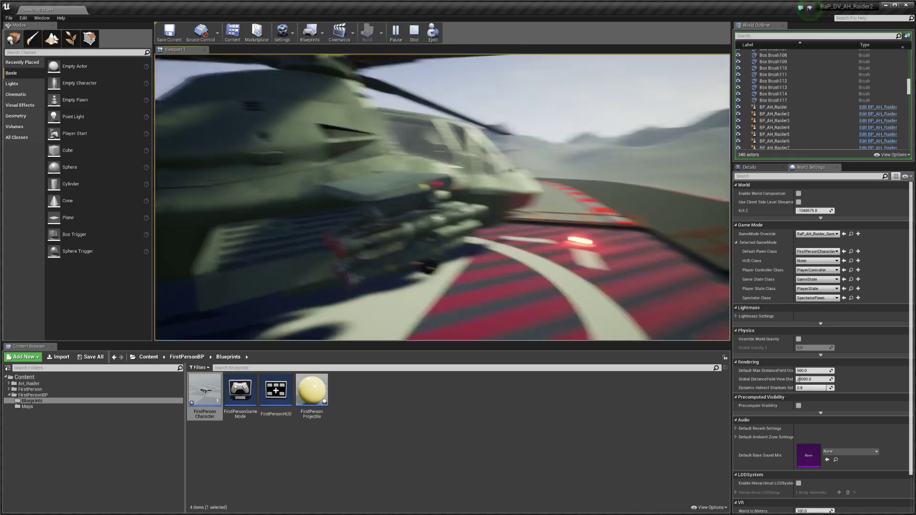
pyautogui.press('Escape')
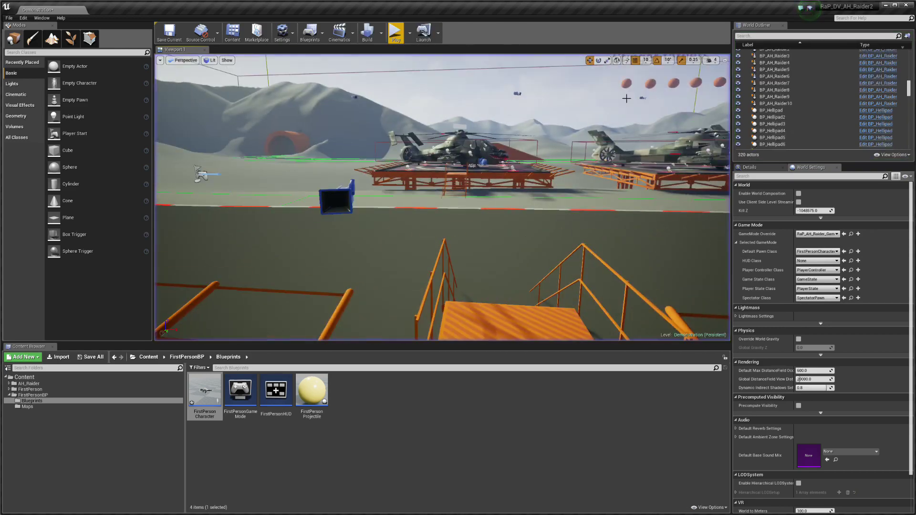
# Examine the Raider helicopter and its helipad in the level from several angles
pyautogui.moveTo(550, 181); pyautogui.dragTo(561, 192, button='right')
pyautogui.press('w')
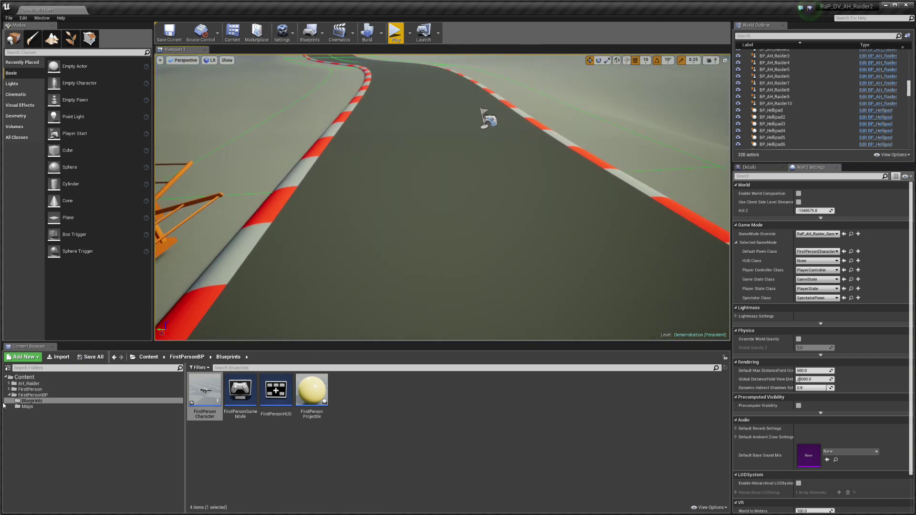
pyautogui.click(8, 395)
pyautogui.moveTo(282, 128); pyautogui.dragTo(273, 123, button='right')
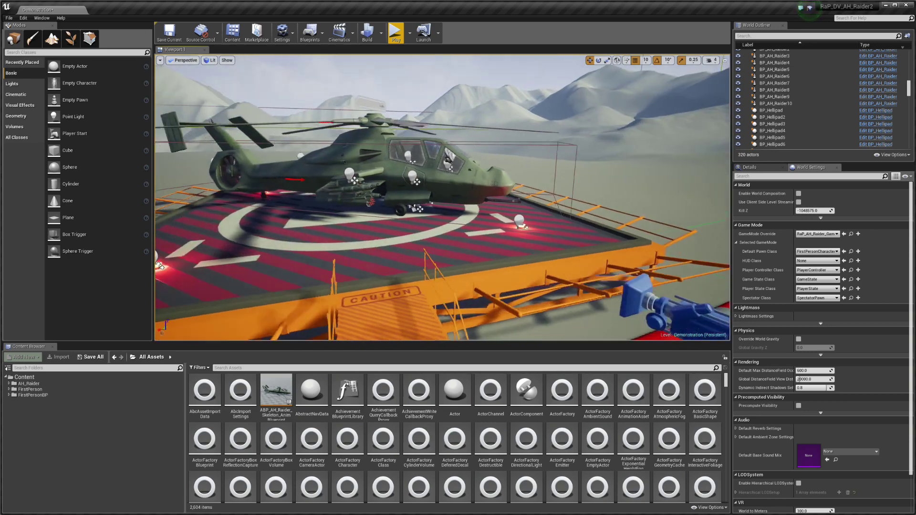
pyautogui.moveTo(281, 128); pyautogui.dragTo(338, 127, button='right')
pyautogui.press('d')
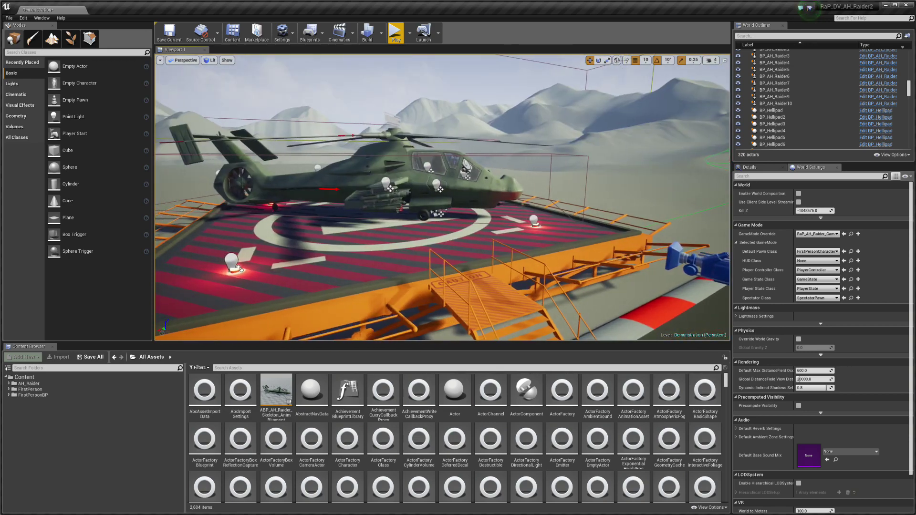
pyautogui.press('s')
pyautogui.moveTo(282, 128); pyautogui.dragTo(248, 135, button='right')
pyautogui.press('w')
pyautogui.press('d')
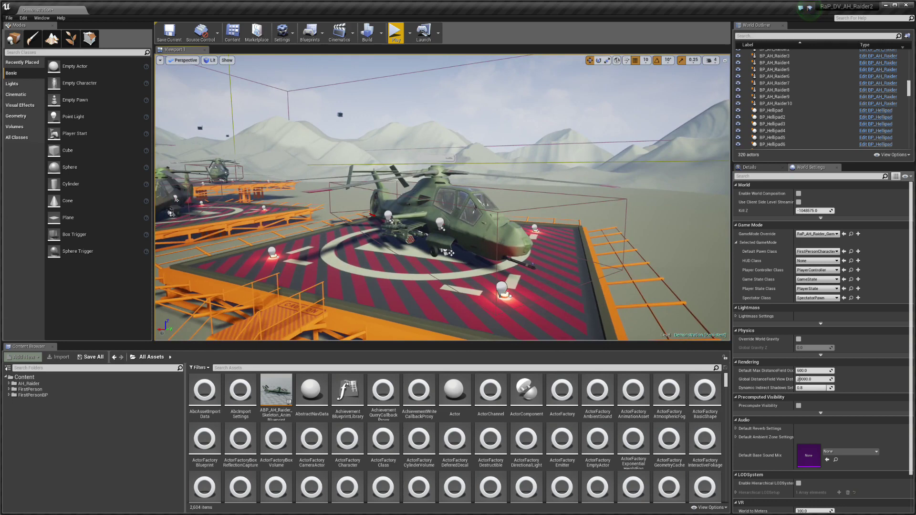
pyautogui.press('a')
pyautogui.moveTo(461, 229); pyautogui.dragTo(494, 232, button='right')
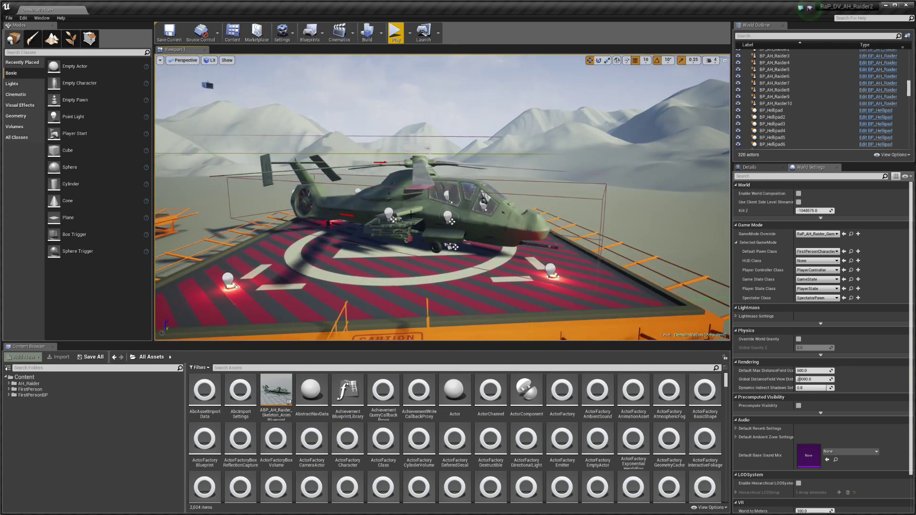
# Set the game mode's default pawn class to FirstPersonCharacter in the world settings
pyautogui.moveTo(329, 220); pyautogui.dragTo(481, 228, button='right')
pyautogui.press('s')
pyautogui.press('w')
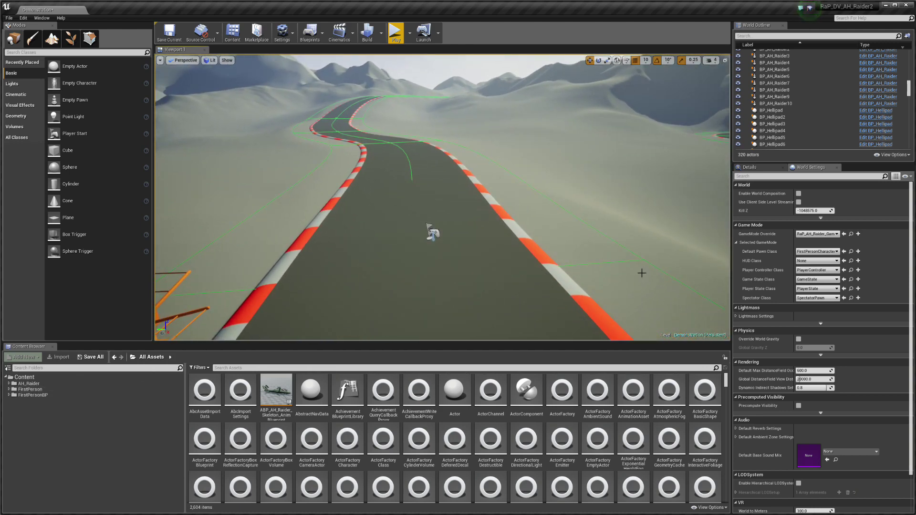
pyautogui.click(817, 252)
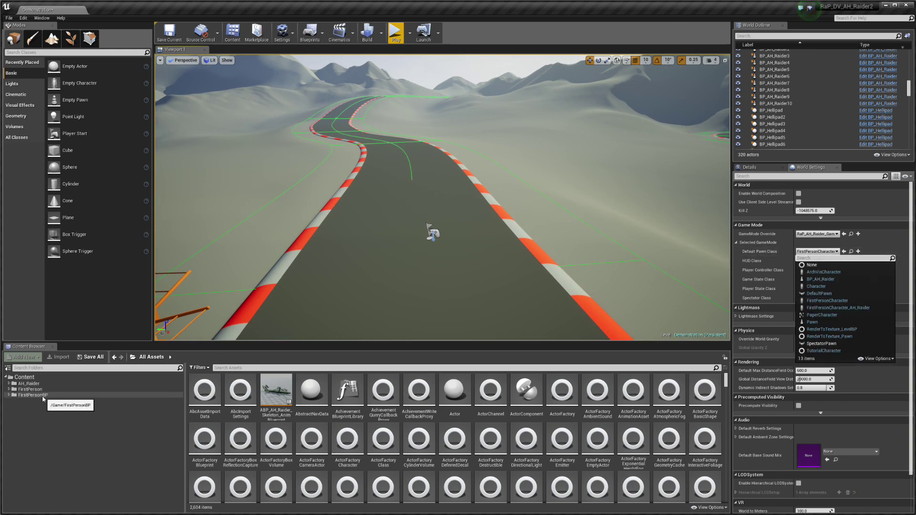
pyautogui.click(824, 302)
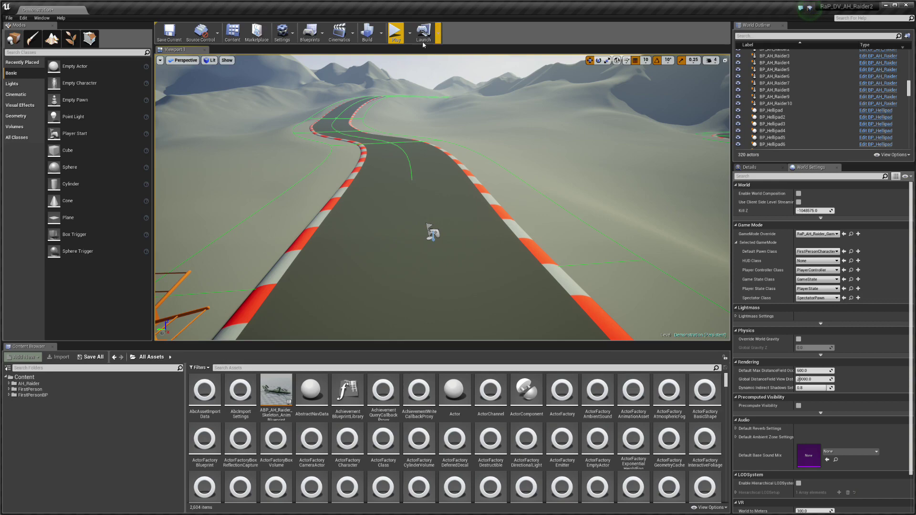
# Play-test the level with the armed first-person character, walk around the nearest helicopter to test entry, and stop the session
pyautogui.click(396, 33)
pyautogui.click(442, 198)
pyautogui.press('w')
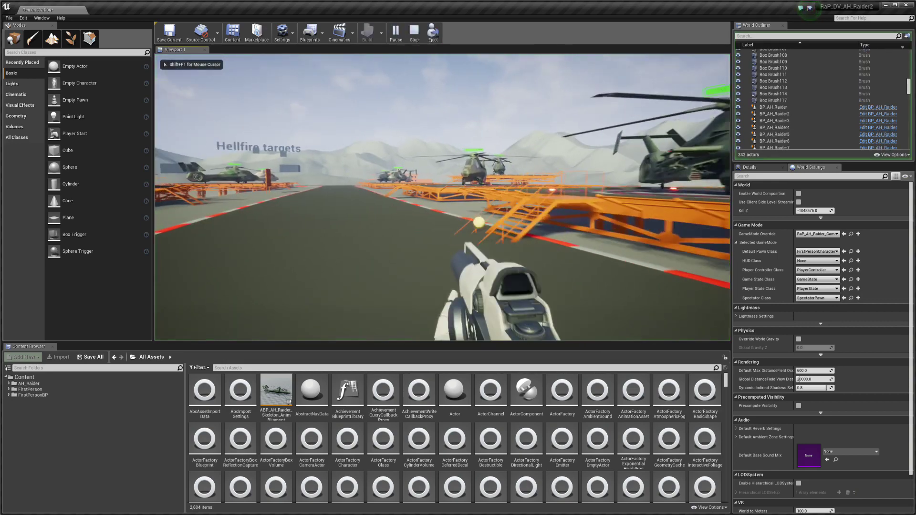
pyautogui.press('w')
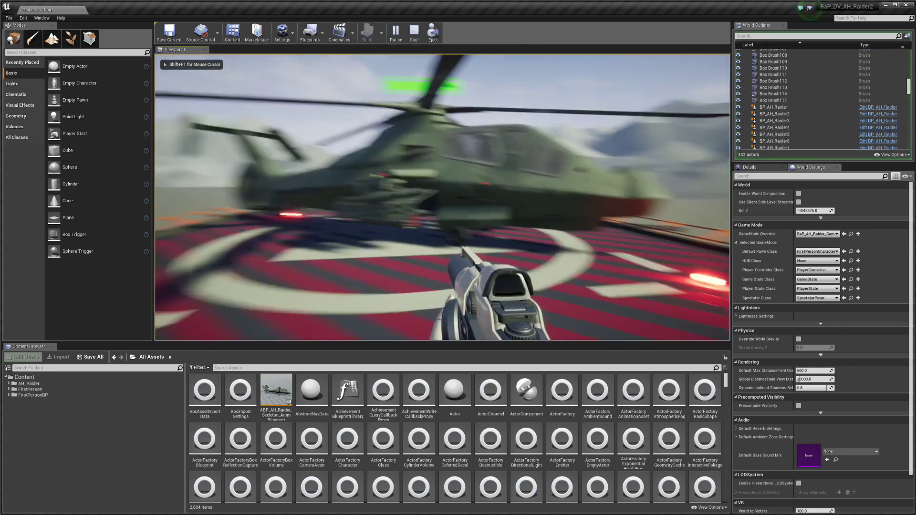
pyautogui.press('s')
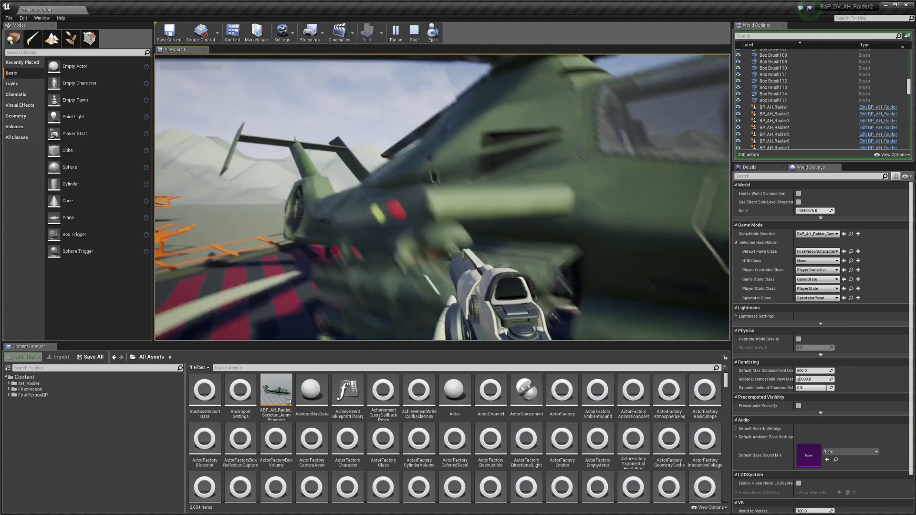
pyautogui.press('w')
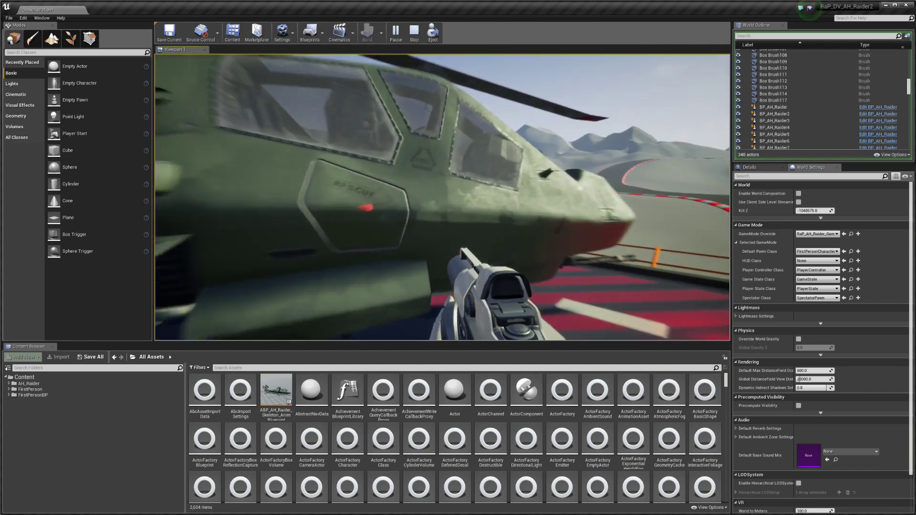
pyautogui.press('s')
pyautogui.press('Escape')
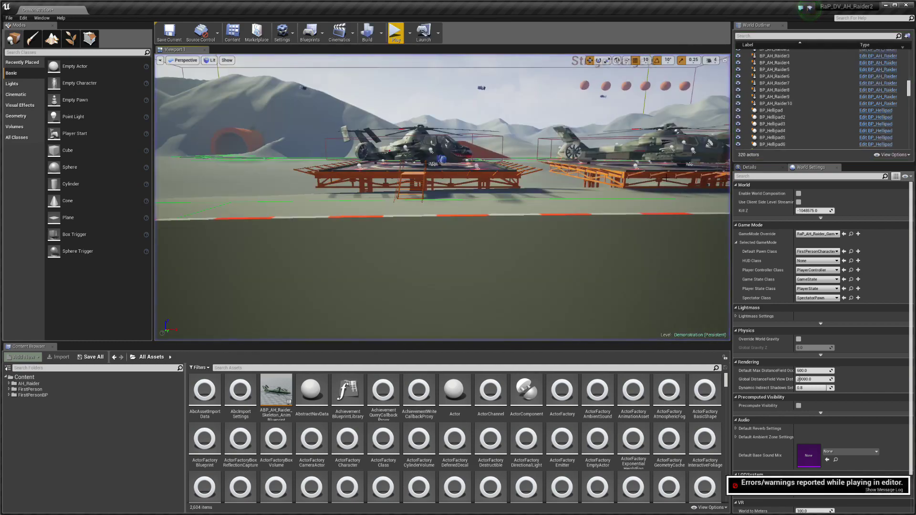
# Open the FirstPersonCharacter_AH_Raider blueprint from AH_Raider/Pawn_for_AH_Raider/Blueprints and move its window clear of the folder tree
pyautogui.press('w')
pyautogui.moveTo(609, 166); pyautogui.dragTo(620, 217, button='right')
pyautogui.press('s')
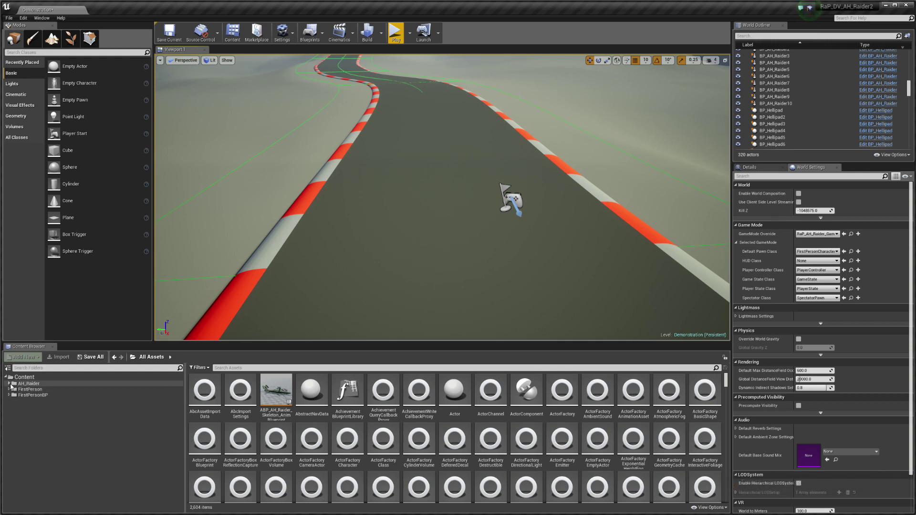
pyautogui.click(9, 384)
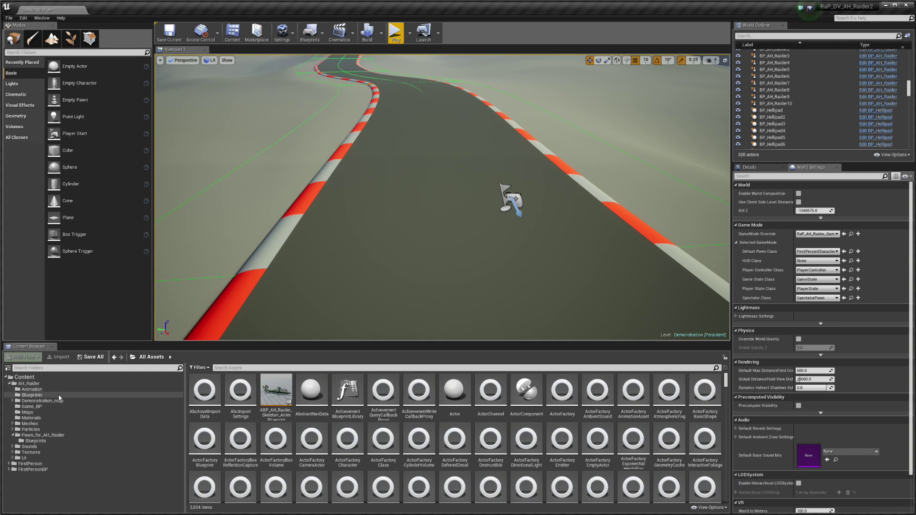
pyautogui.click(62, 440)
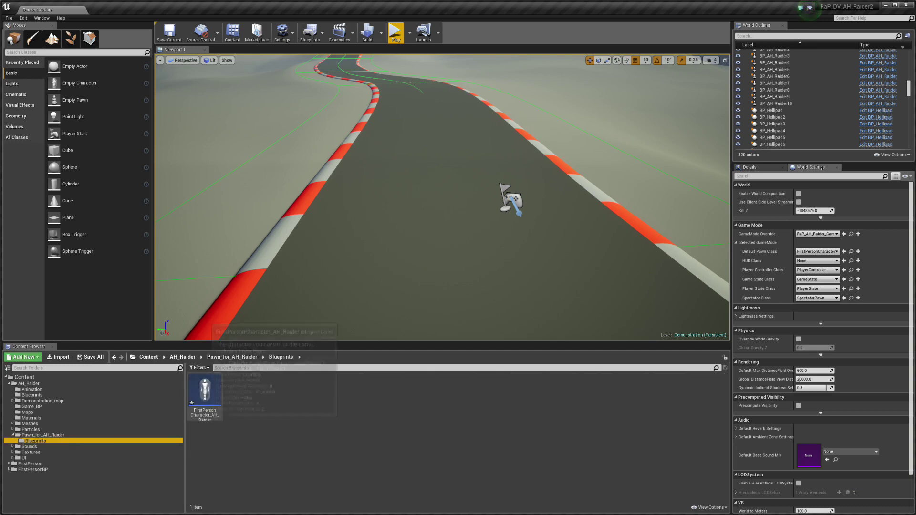
pyautogui.doubleClick(205, 392)
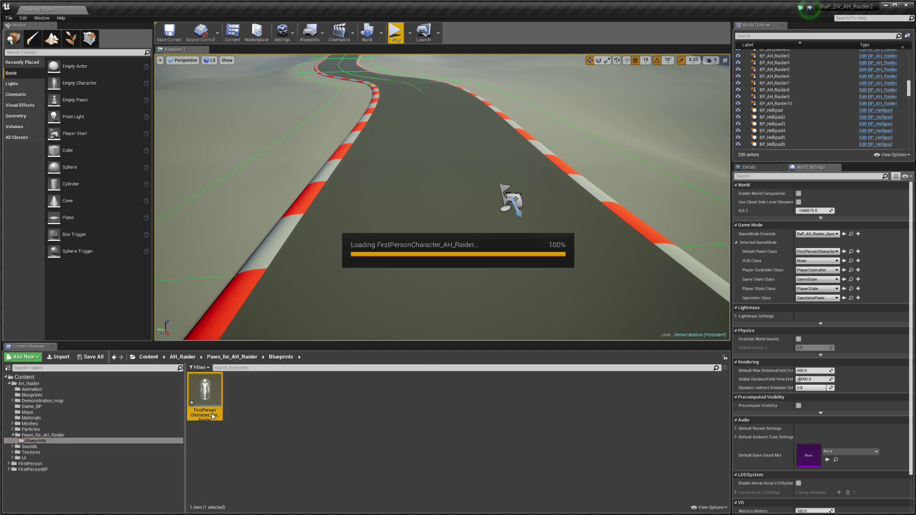
pyautogui.moveTo(483, 69); pyautogui.dragTo(543, 59)
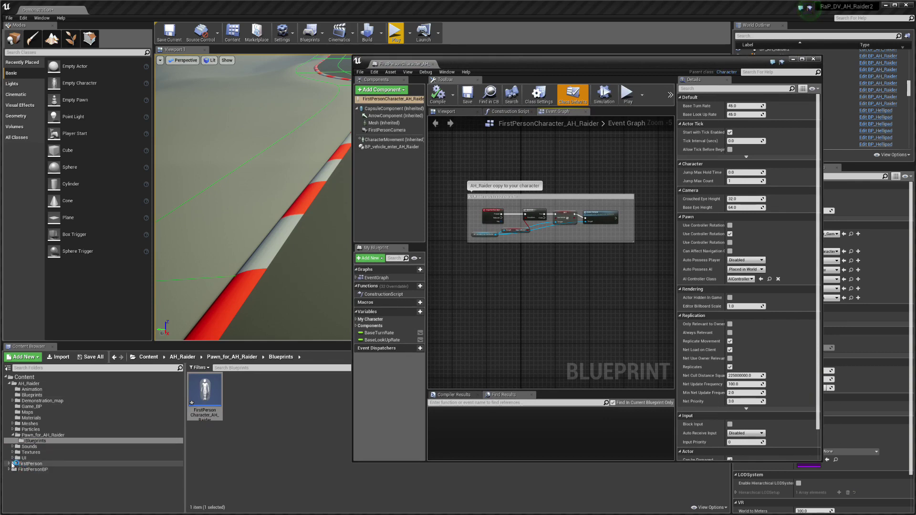
# Open the FirstPersonCharacter blueprint from the FirstPersonBP/Blueprints folder
pyautogui.click(28, 464)
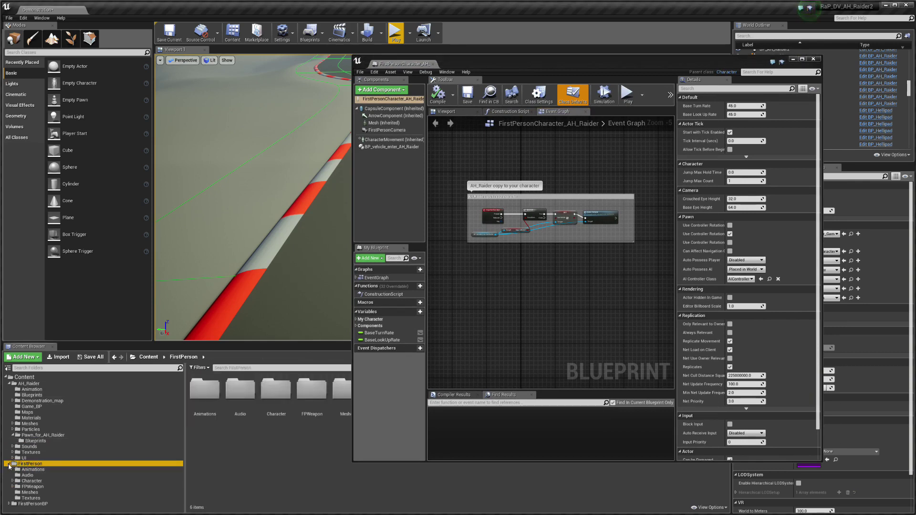
pyautogui.click(10, 470)
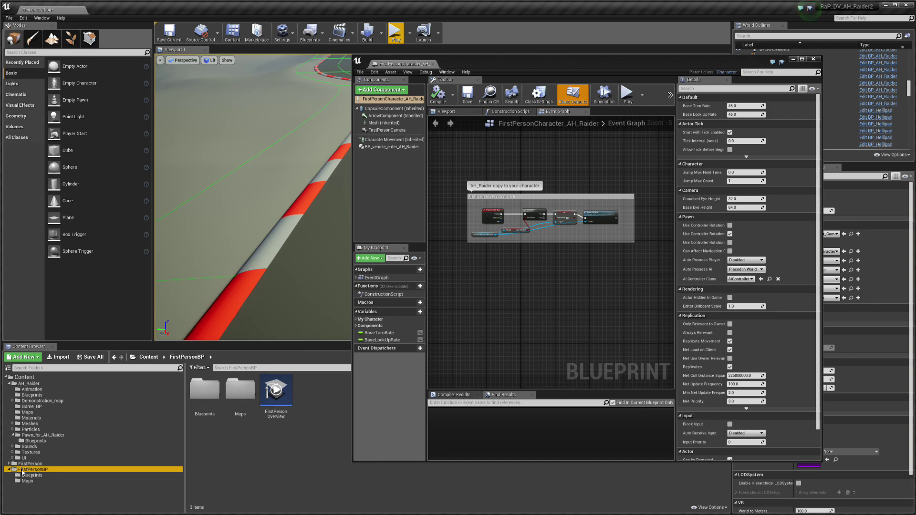
pyautogui.click(40, 476)
pyautogui.doubleClick(204, 394)
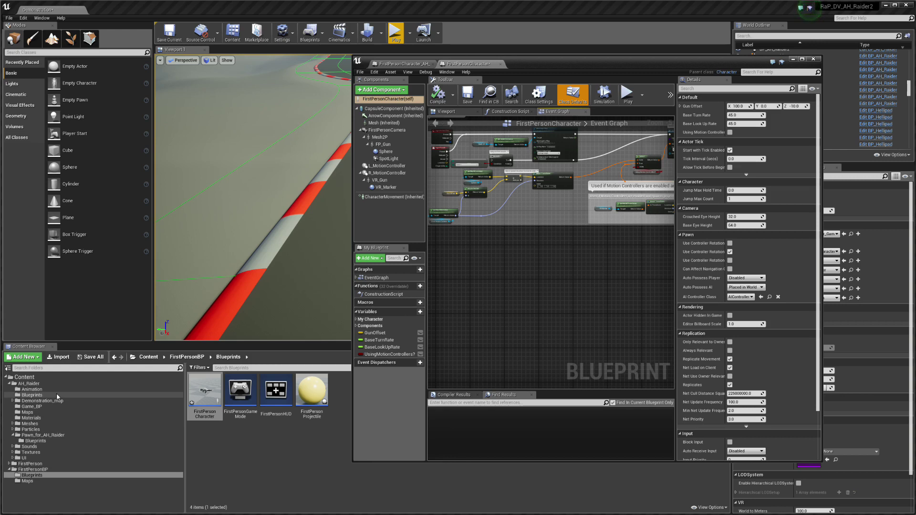
# Add BP_vehicle_enter_AH_Raider from AH_Raider/Blueprints as a component of the FirstPersonCharacter blueprint
pyautogui.click(32, 395)
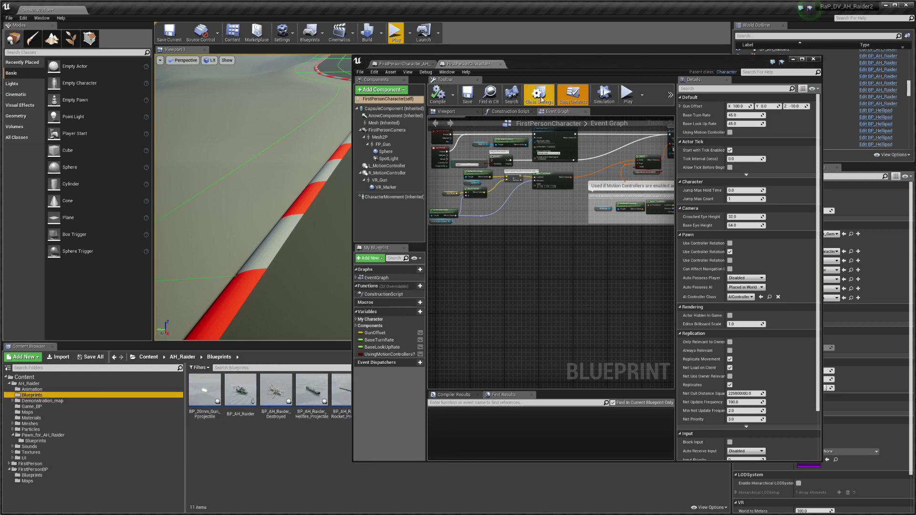
pyautogui.moveTo(528, 65); pyautogui.dragTo(680, 44)
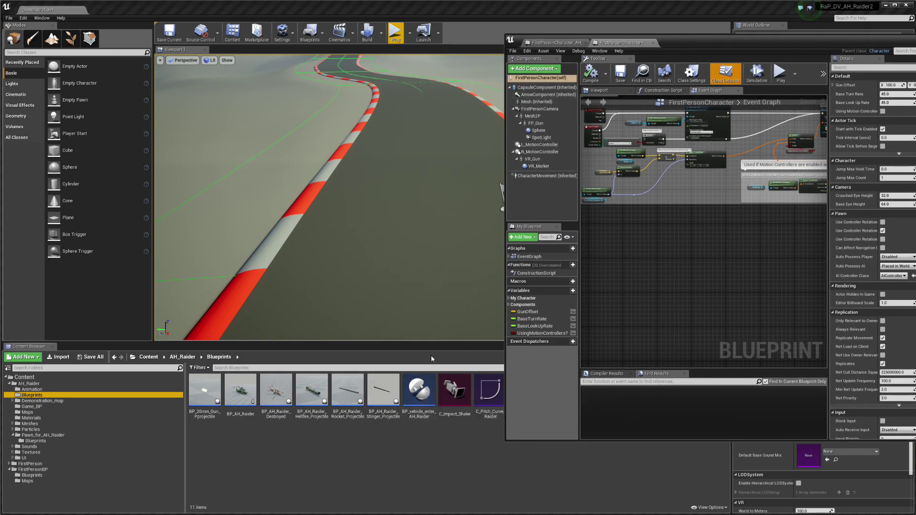
pyautogui.moveTo(420, 390); pyautogui.dragTo(538, 189)
pyautogui.moveTo(693, 43); pyautogui.dragTo(659, 39)
# Copy the "AH_Raider copy to your character" node group from FirstPersonCharacter_AH_Raider into the FirstPersonCharacter event graph, below the existing nodes
pyautogui.click(525, 39)
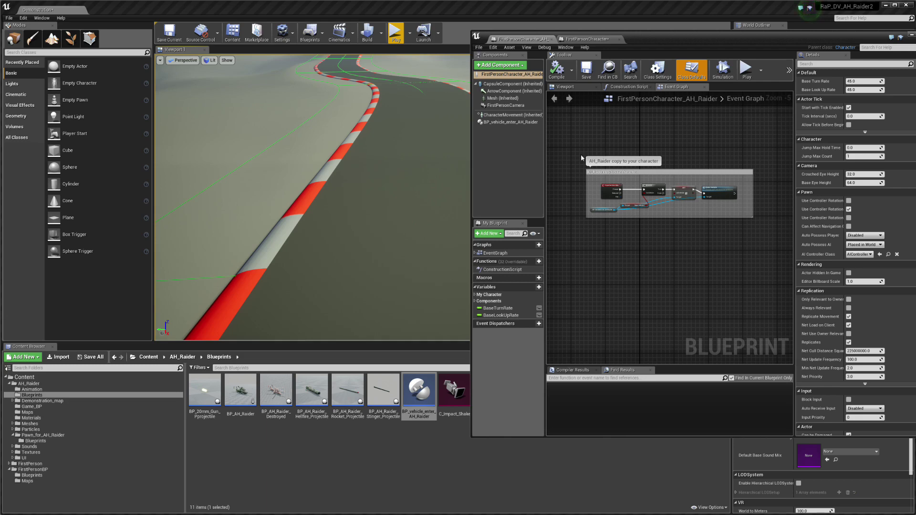
pyautogui.scroll(5, 601, 162)
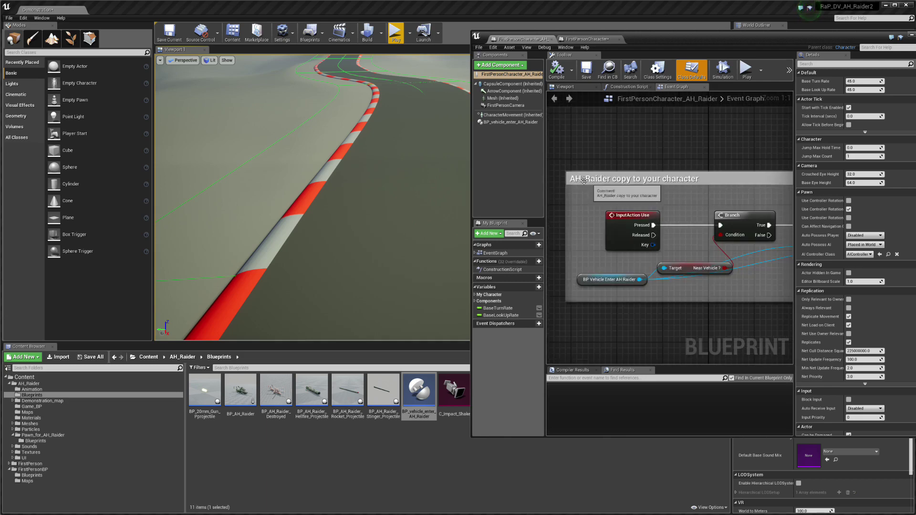
pyautogui.scroll(-7, 597, 165)
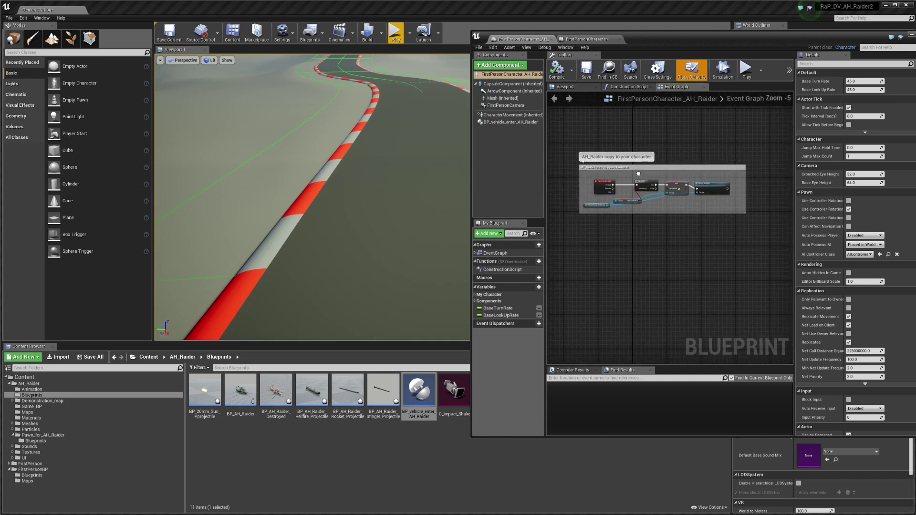
pyautogui.moveTo(727, 145); pyautogui.dragTo(628, 237)
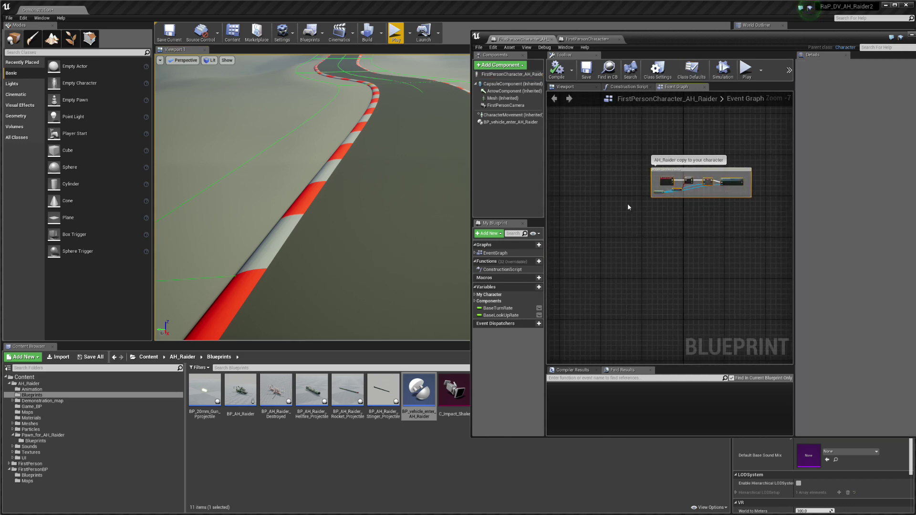
pyautogui.click(591, 40)
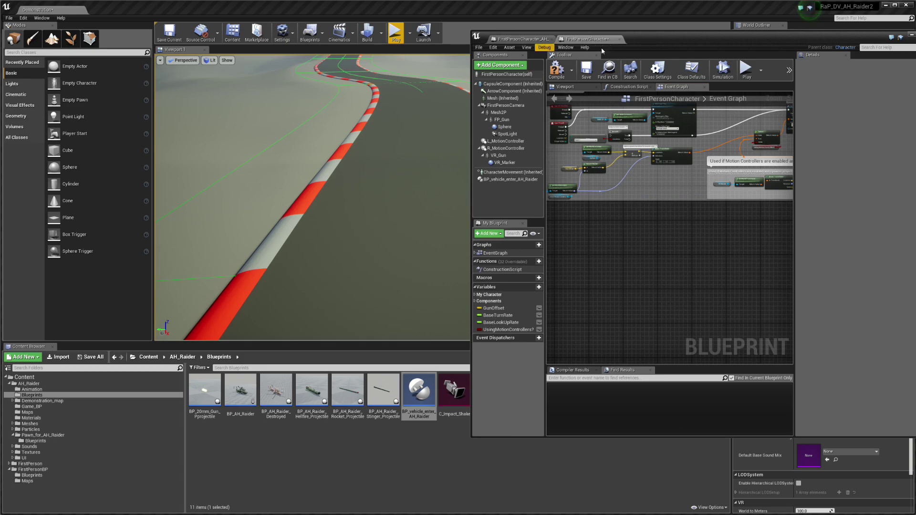
pyautogui.scroll(-1, 650, 242)
pyautogui.hotkey('ctrl', 'v')
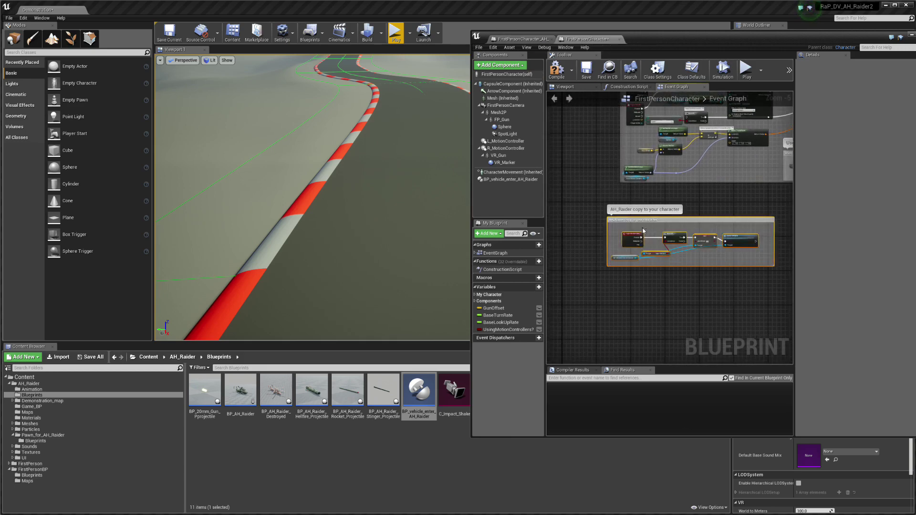
# Move the pasted "AH_Raider copy to your character" group closer to the existing nodes, and compile, save and close the FirstPersonCharacter blueprint
pyautogui.moveTo(628, 221); pyautogui.dragTo(646, 211)
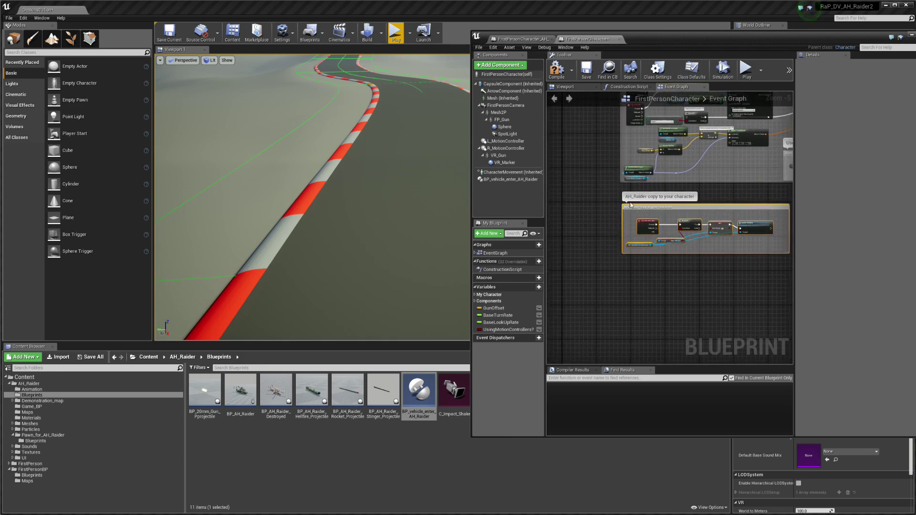
pyautogui.scroll(4, 618, 200)
pyautogui.moveTo(618, 200); pyautogui.dragTo(590, 196, button='right')
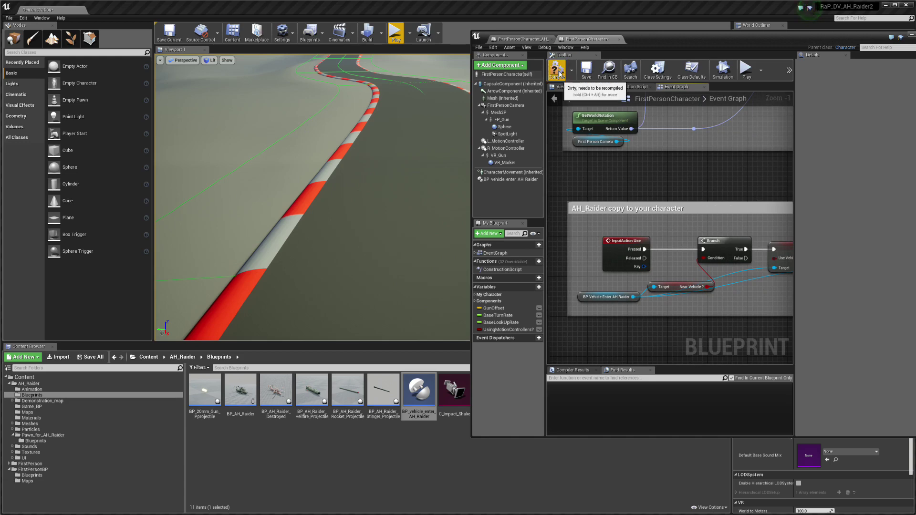
pyautogui.click(557, 72)
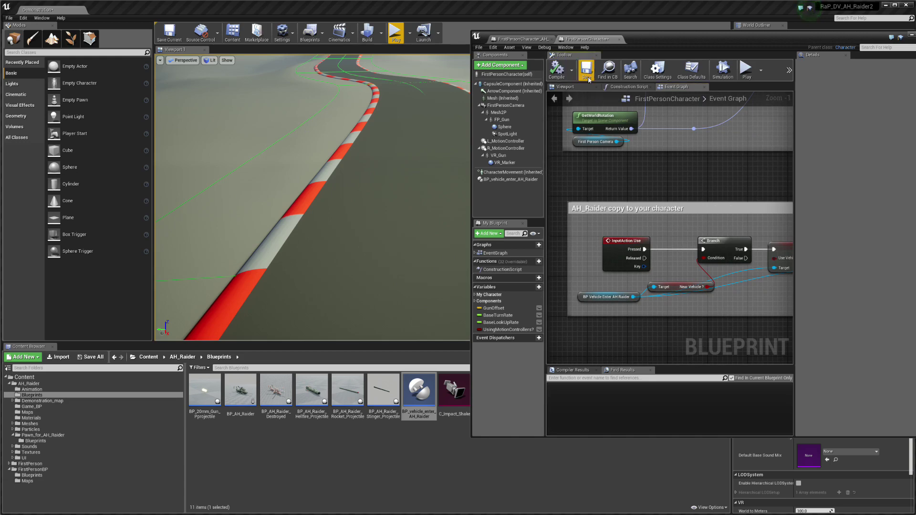
pyautogui.click(910, 36)
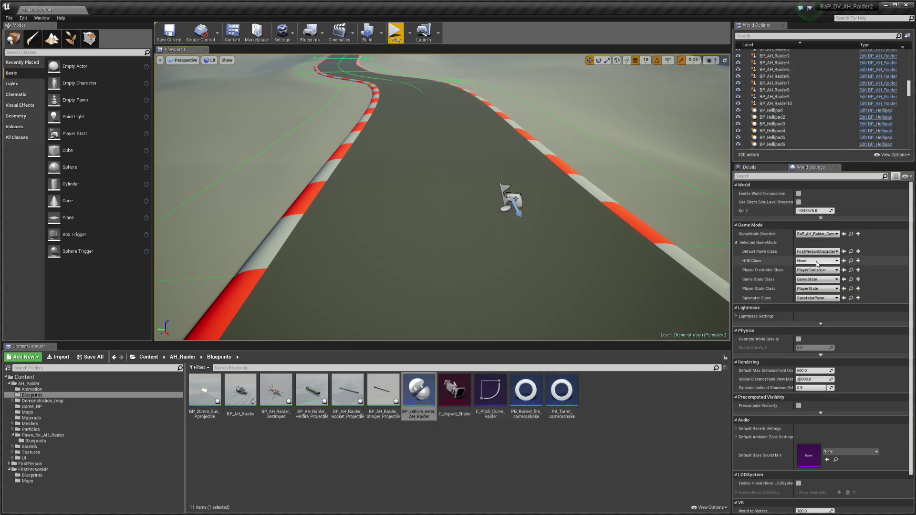
# Choose FirstPersonCharacter as the Default Pawn Class of the selected game mode in the world settings
pyautogui.click(816, 251)
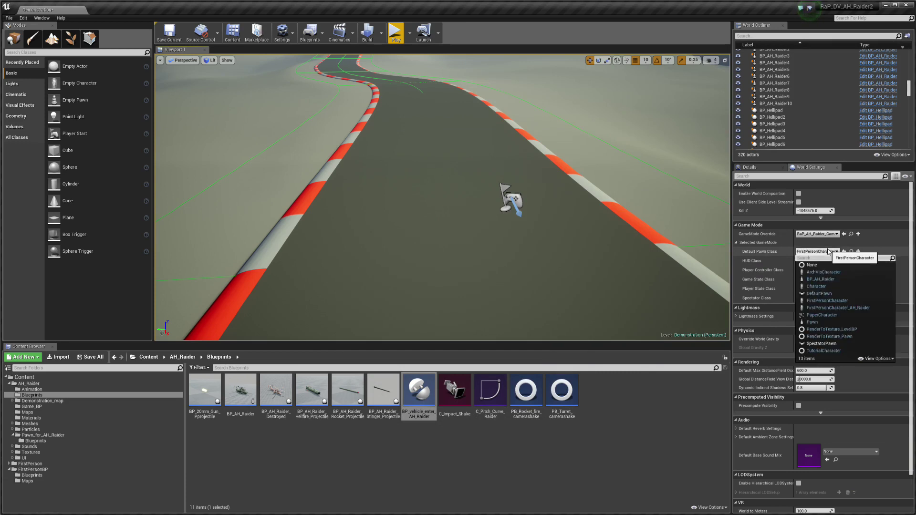
pyautogui.click(829, 301)
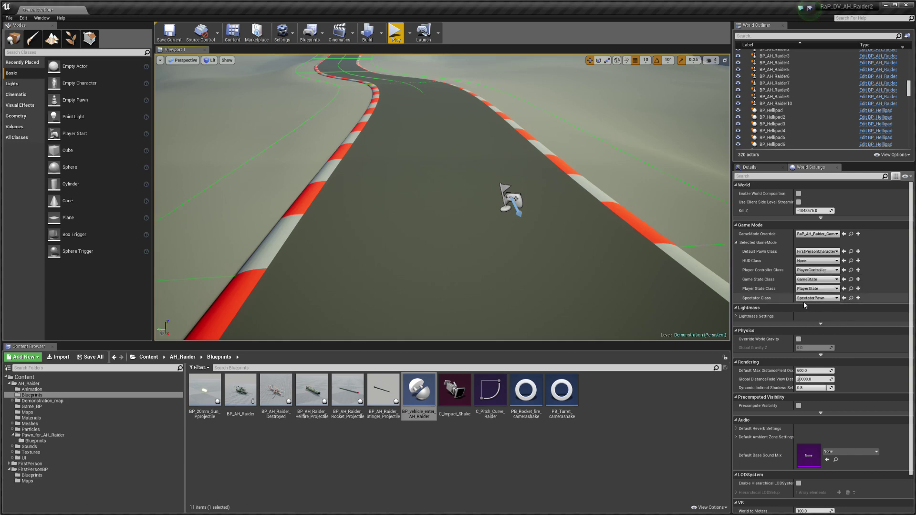
# Play the level in the viewport, walk the character to the green helicopter on its helipad and enter it
pyautogui.click(396, 30)
pyautogui.press('w')
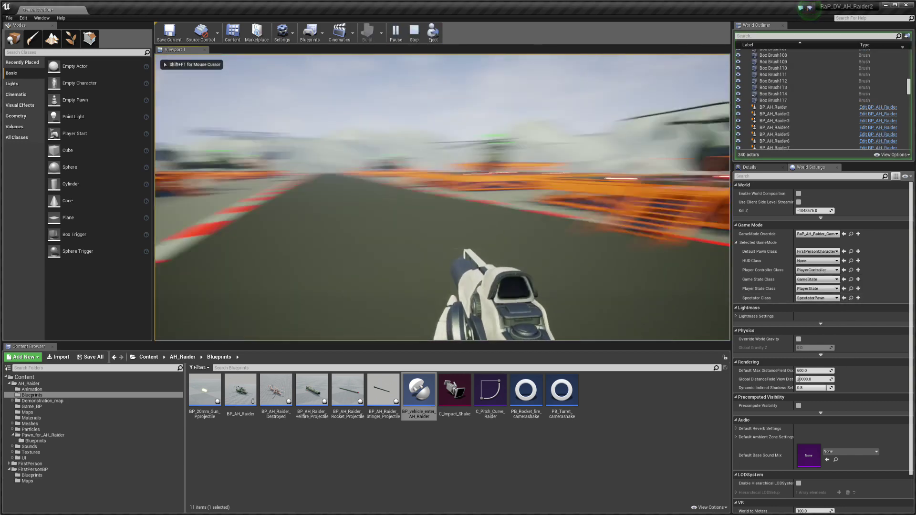
pyautogui.press('w')
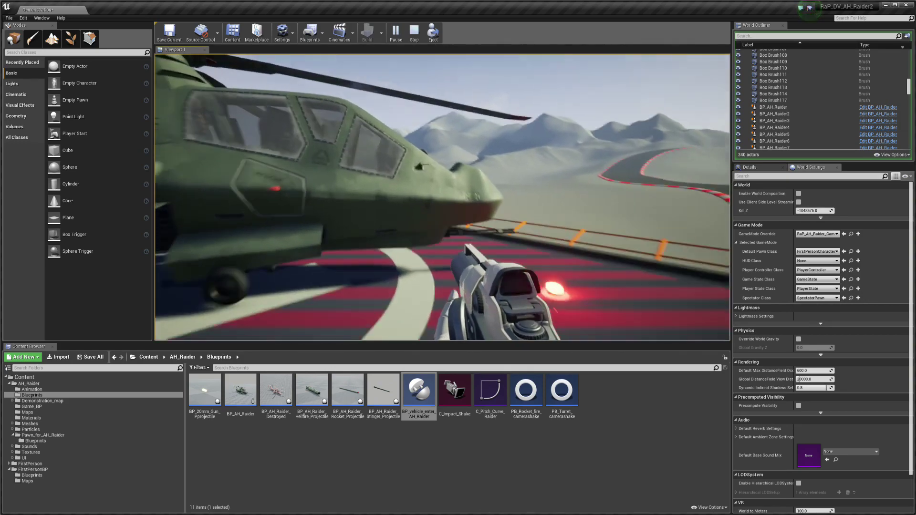
pyautogui.press('e')
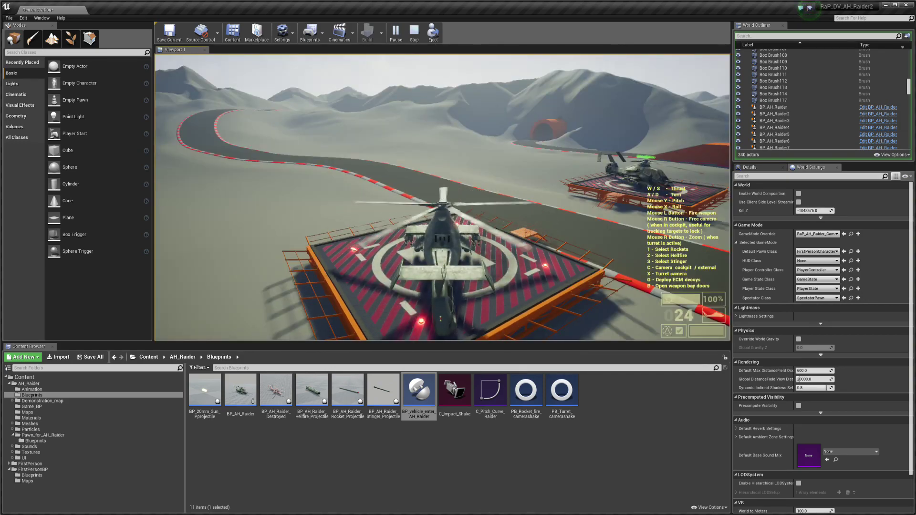
# Test-fly the helicopter in cockpit and external views while firing its rockets, and get out at the road
pyautogui.press('c')
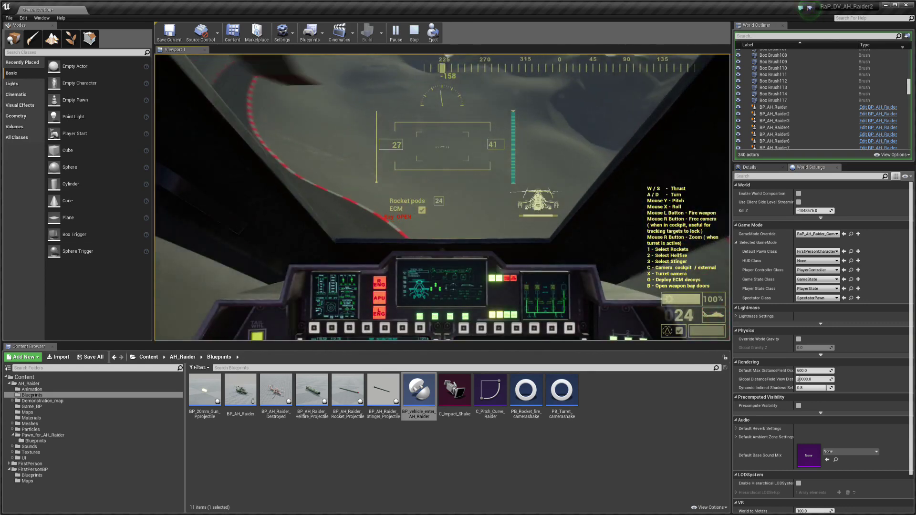
pyautogui.click(442, 197)
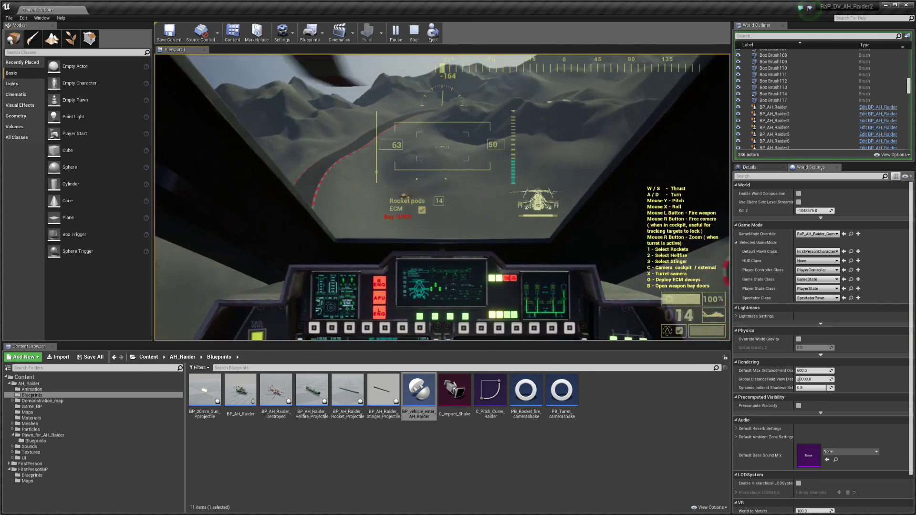
pyautogui.press('c')
pyautogui.click(441, 191)
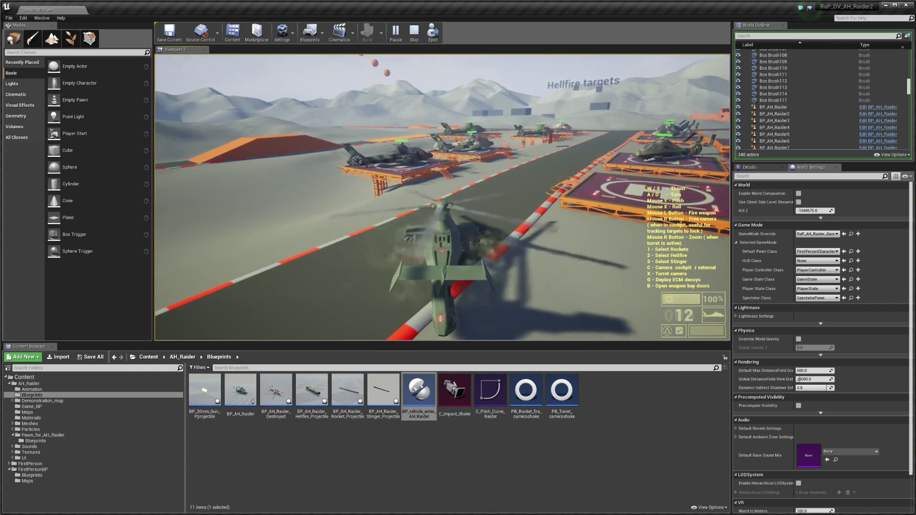
pyautogui.press('e')
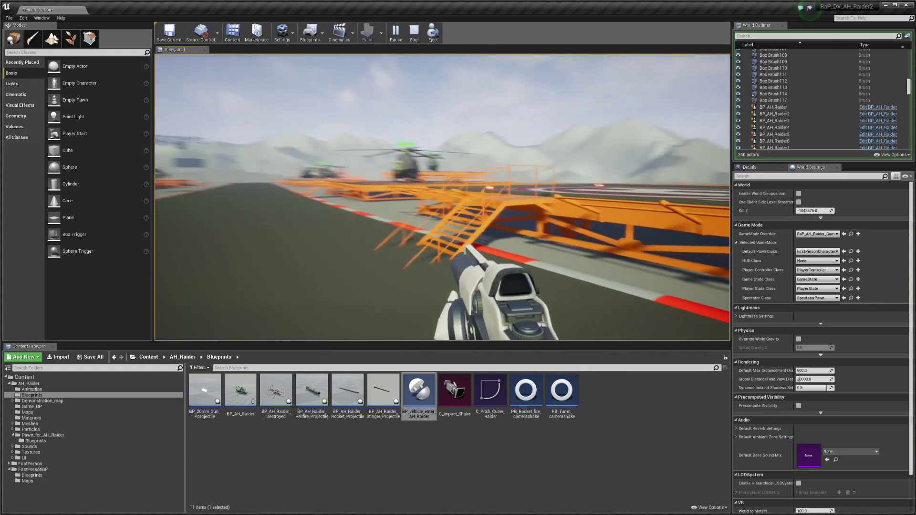
# Walk the character to the shark-mouth helicopter on its helipad and enter it at the cockpit
pyautogui.press('w')
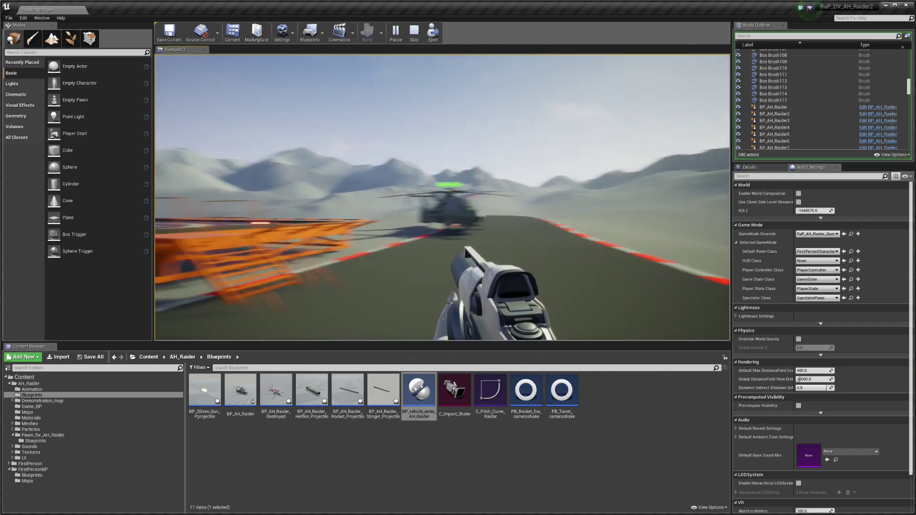
pyautogui.press('w')
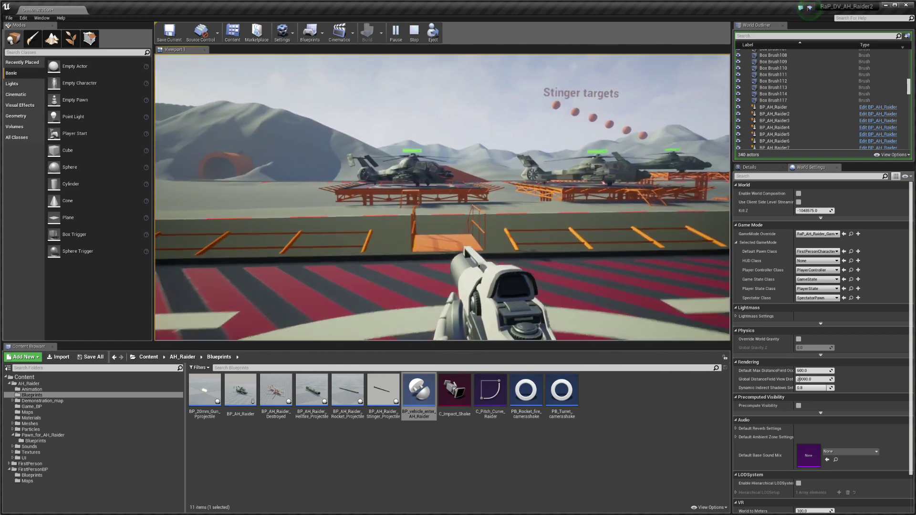
pyautogui.press('w')
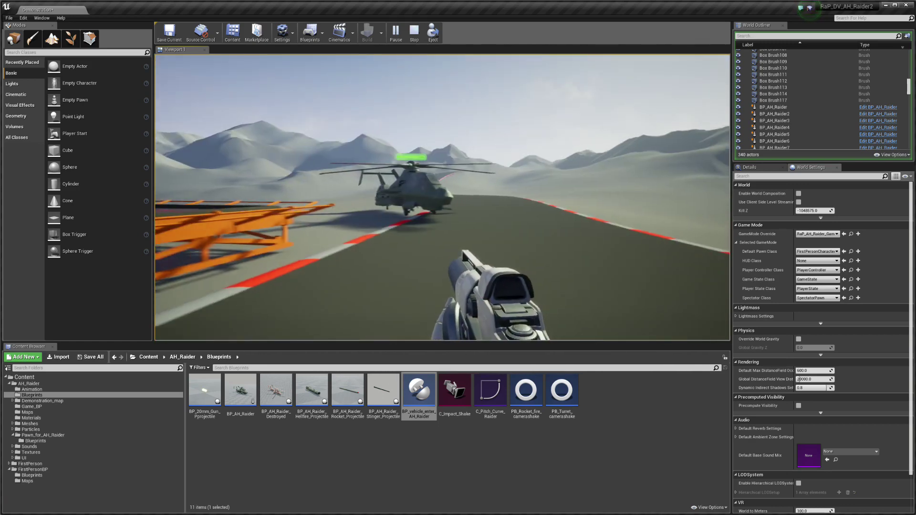
pyautogui.press('w')
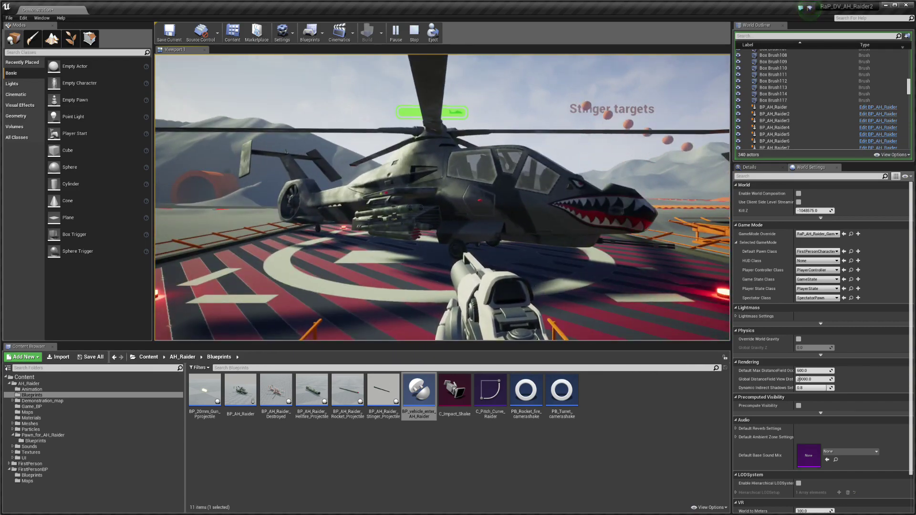
pyautogui.press('w')
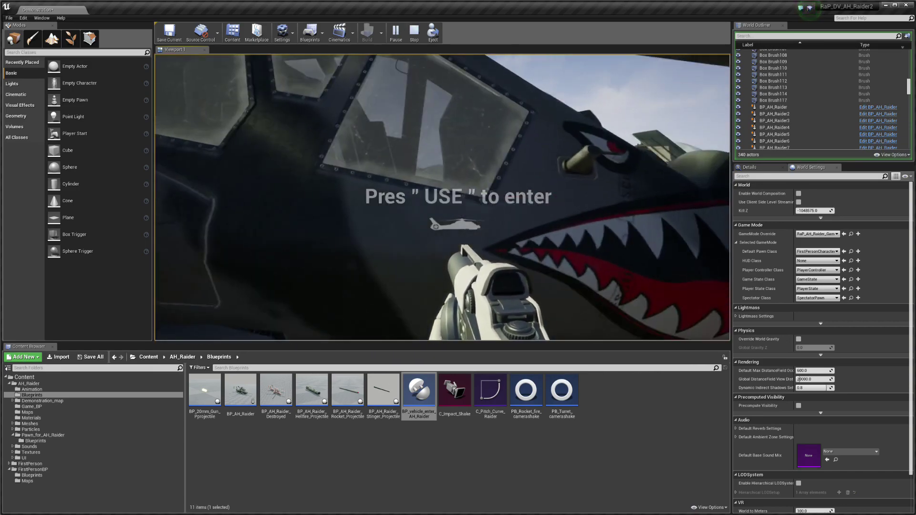
pyautogui.press('e')
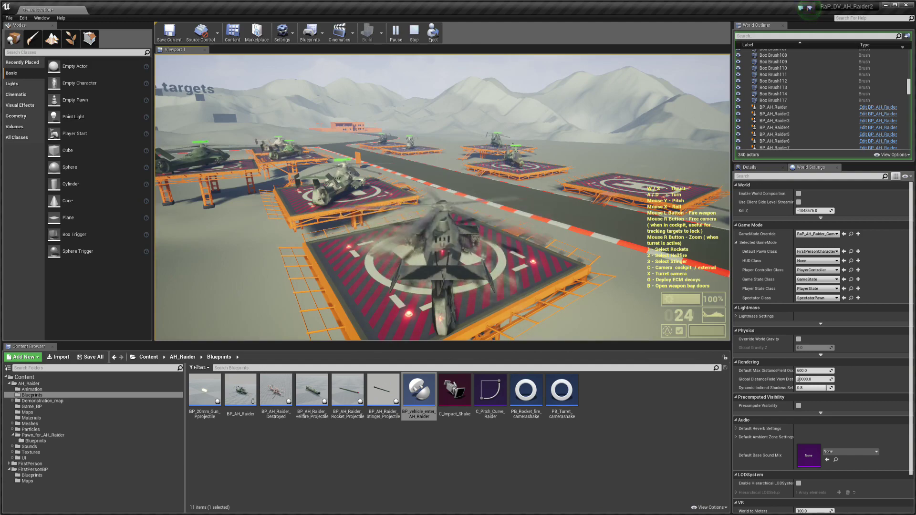